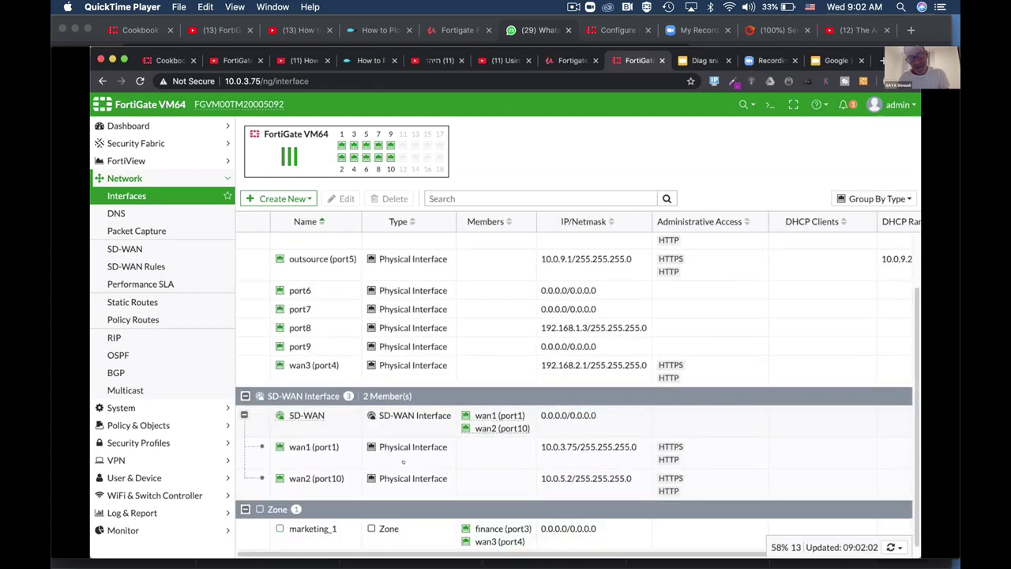
Step: Delete the static default route that uses gateway 192.168.2.254 on wan3 (port4)
scroll(402, 450, "down", 2)
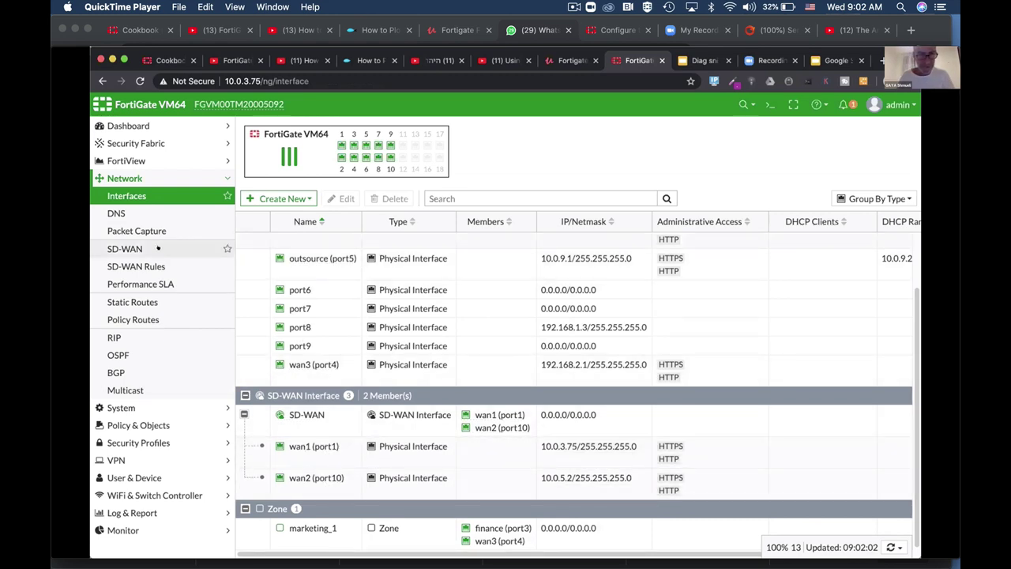
left_click(136, 266)
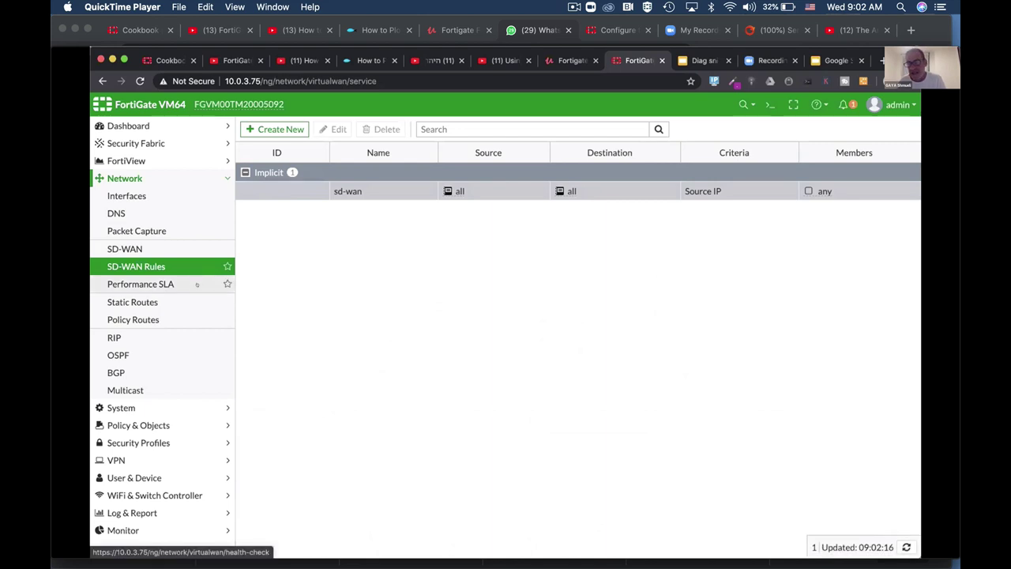
left_click(168, 297)
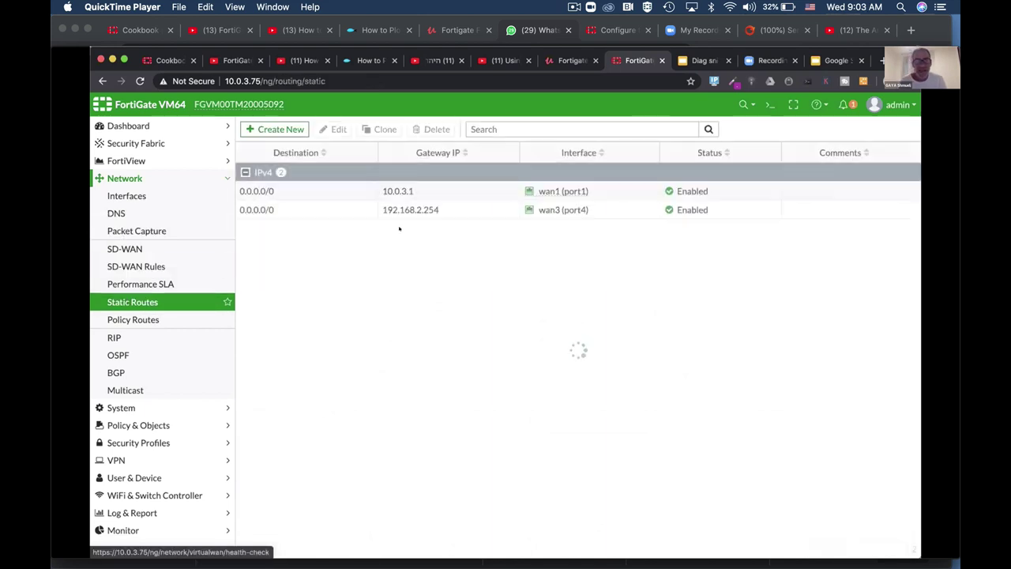
left_click(272, 204)
right_click(275, 205)
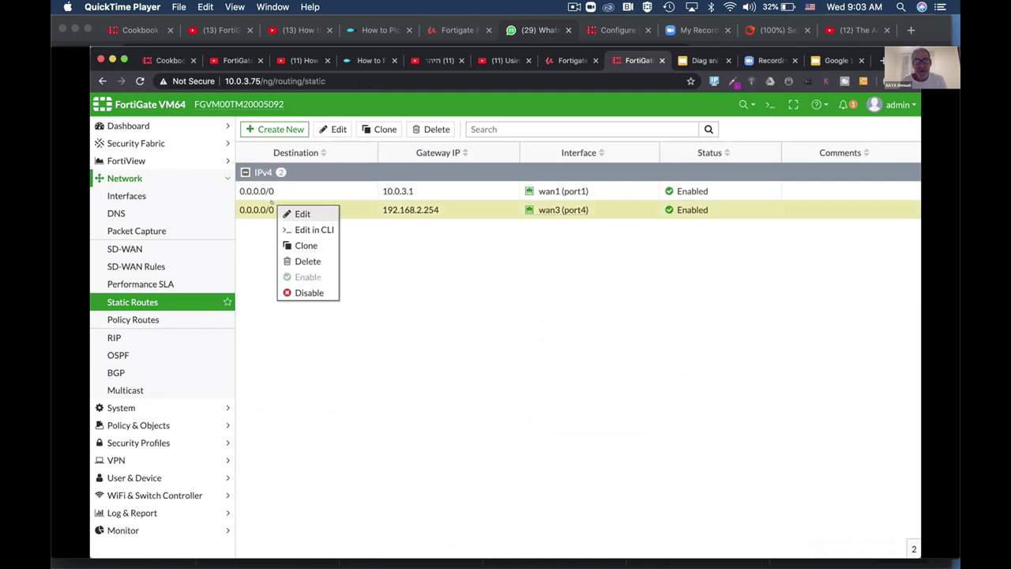
left_click(300, 261)
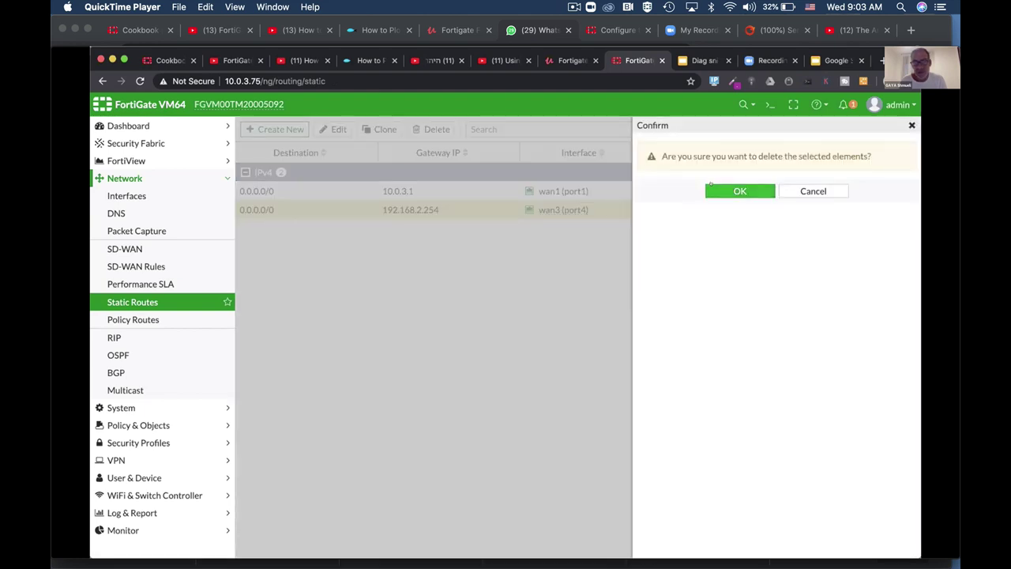
left_click(712, 187)
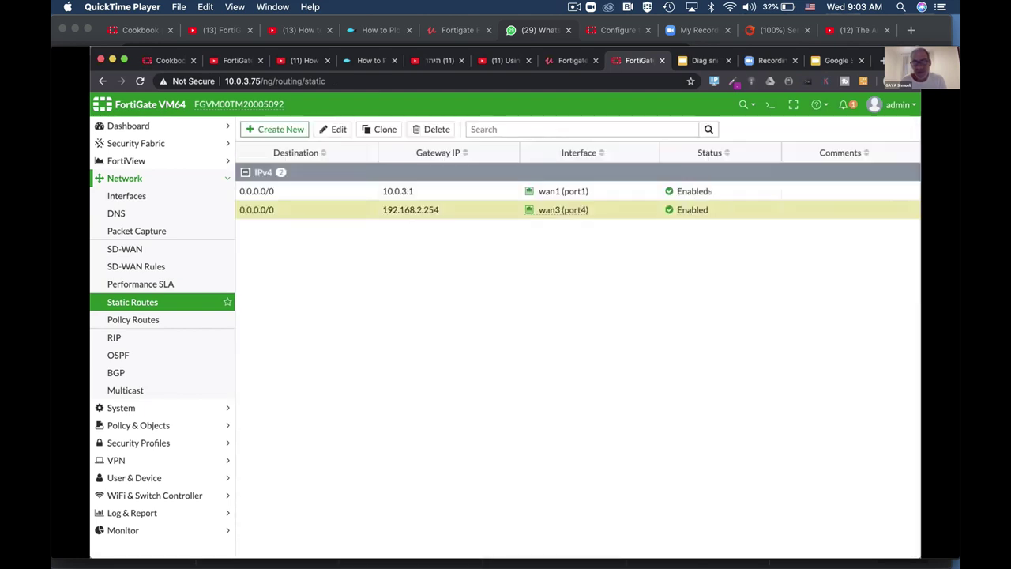
Step: Change the remaining default static route's interface from wan1 (port1) to SD-WAN and save the route
left_click(311, 190)
left_click(334, 128)
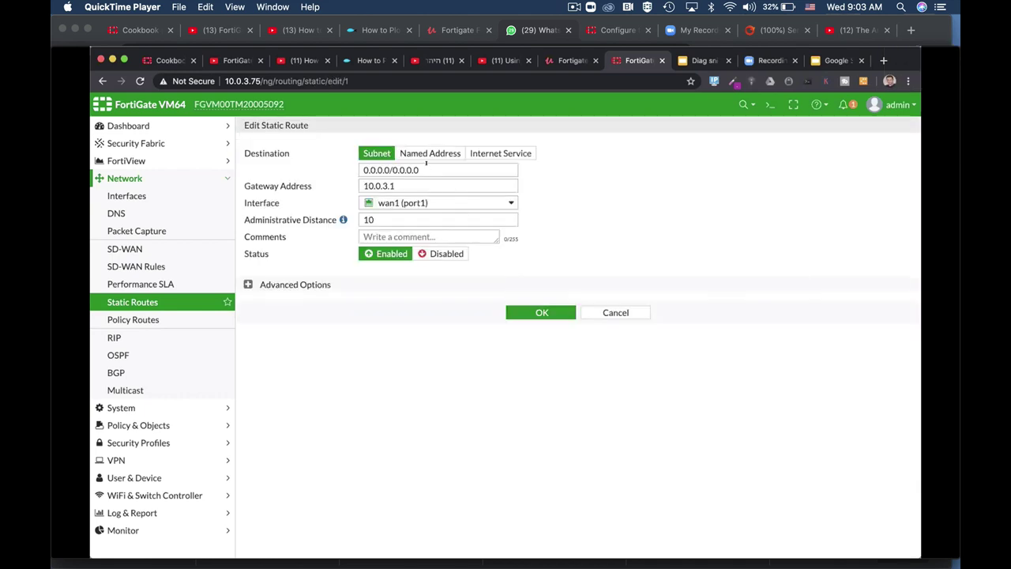
left_click(419, 181)
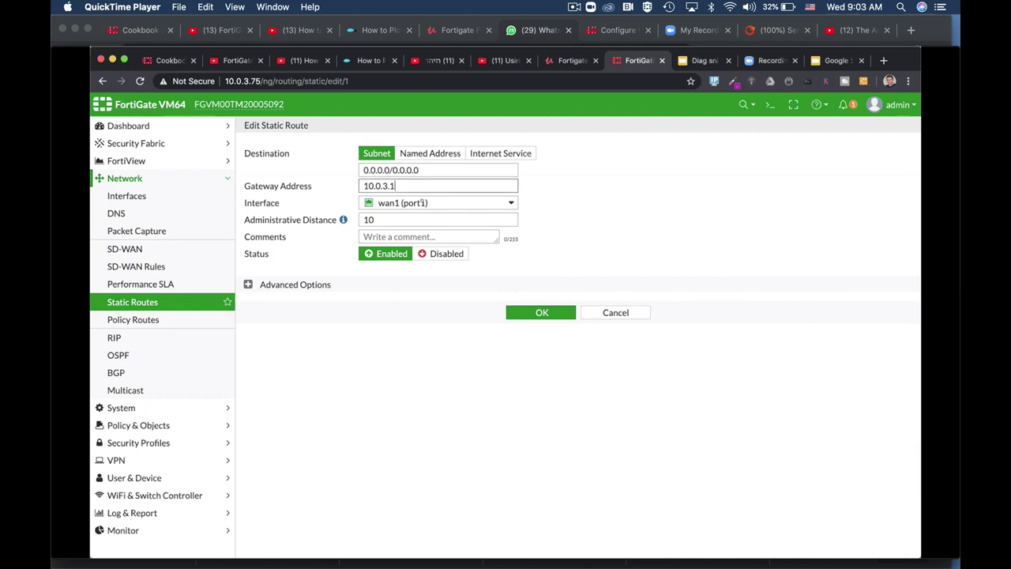
left_click(422, 202)
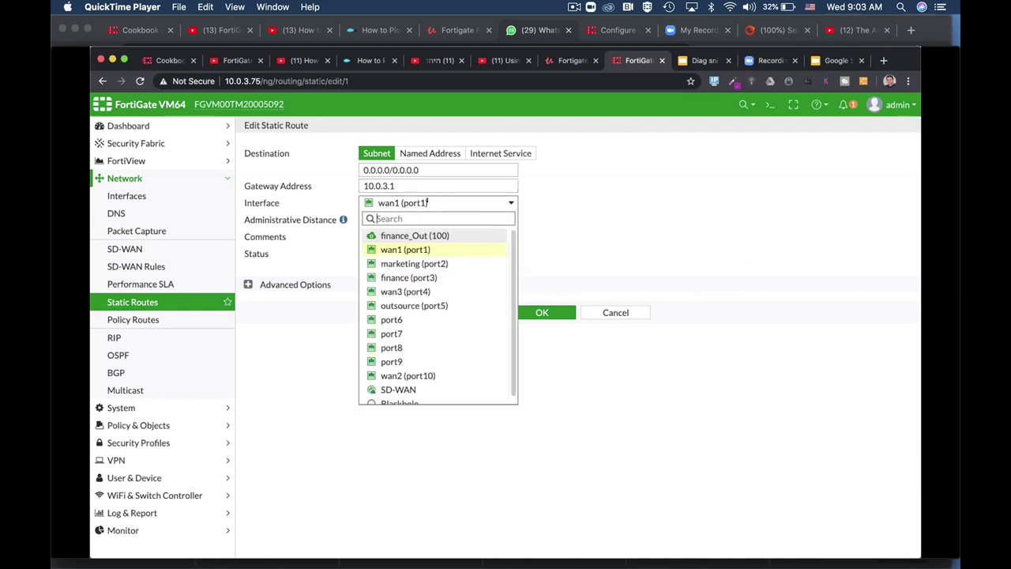
left_click(409, 390)
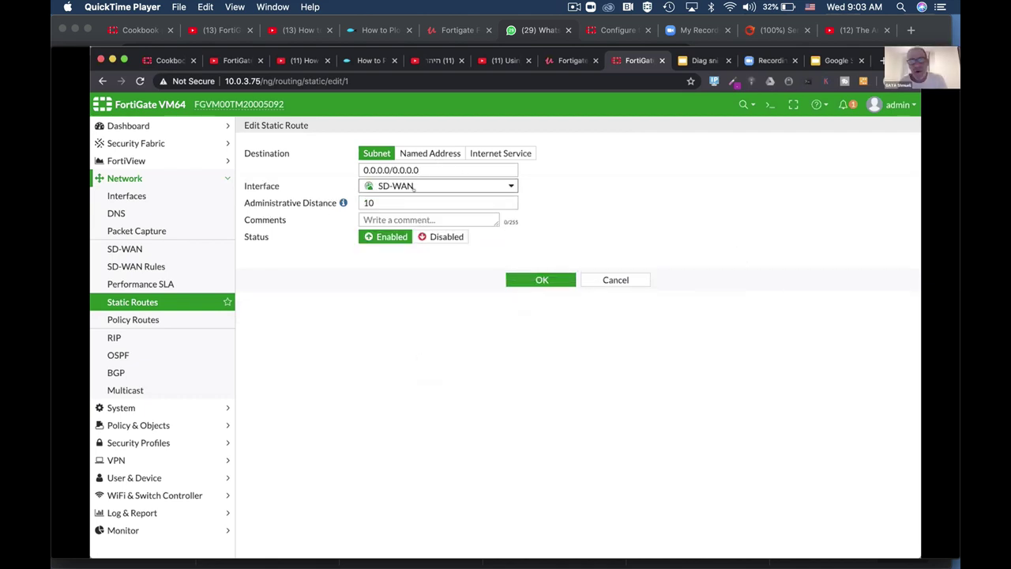
left_click(541, 276)
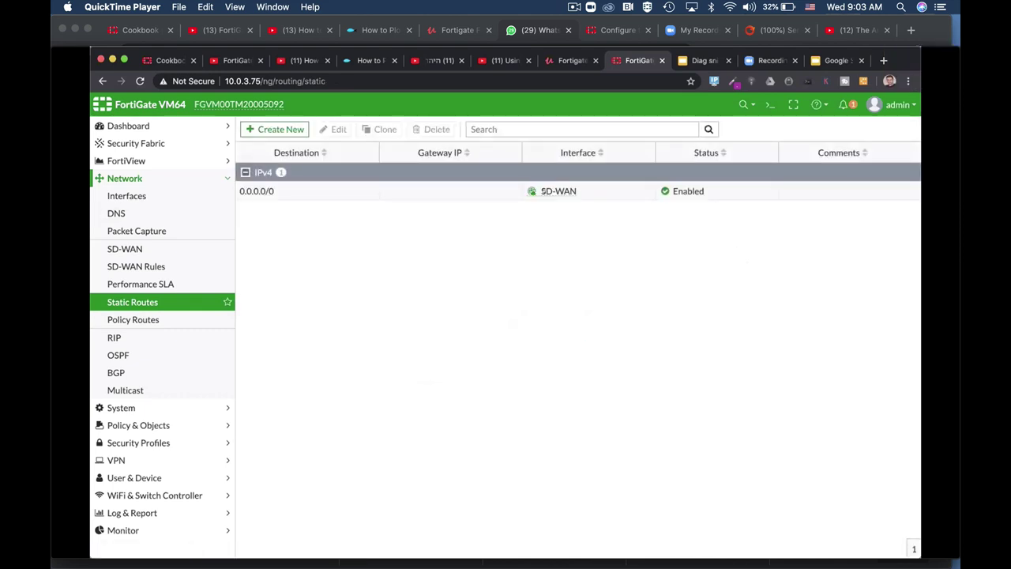
Step: Check the SD-WAN interface details and the settings of the SD-WAN default route, including its administrative distance
mouse_move(549, 192)
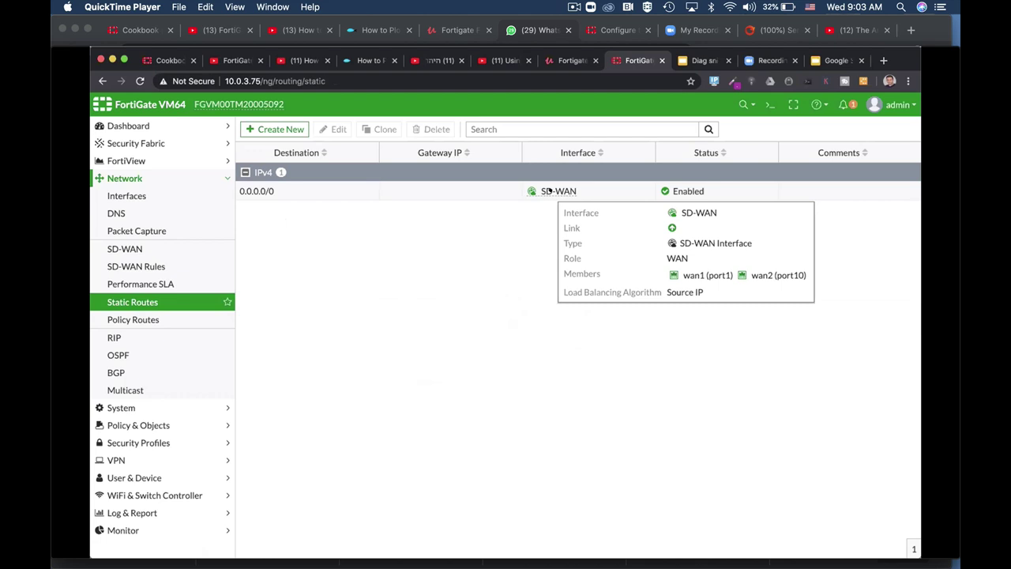
double_click(521, 190)
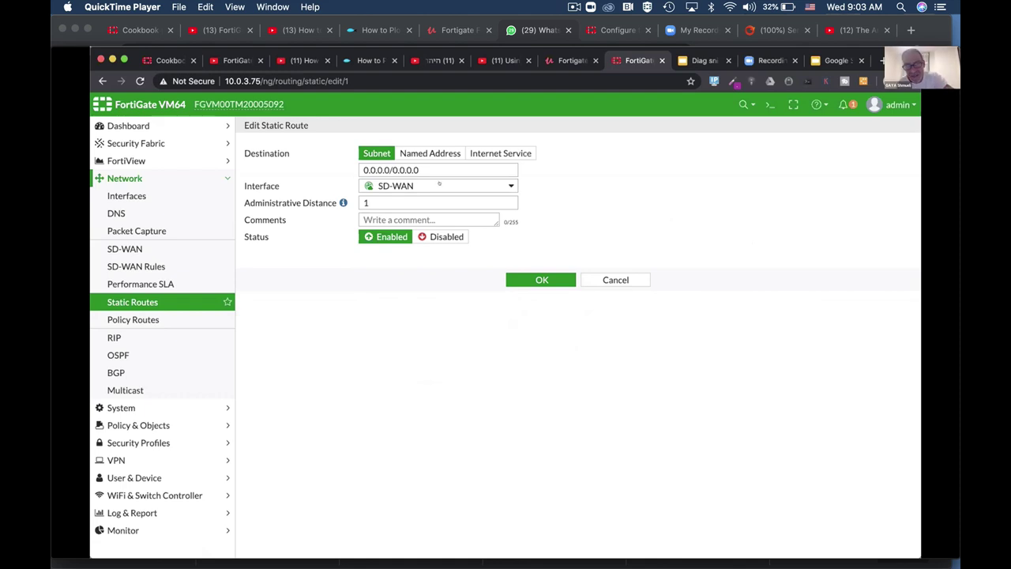
mouse_move(440, 183)
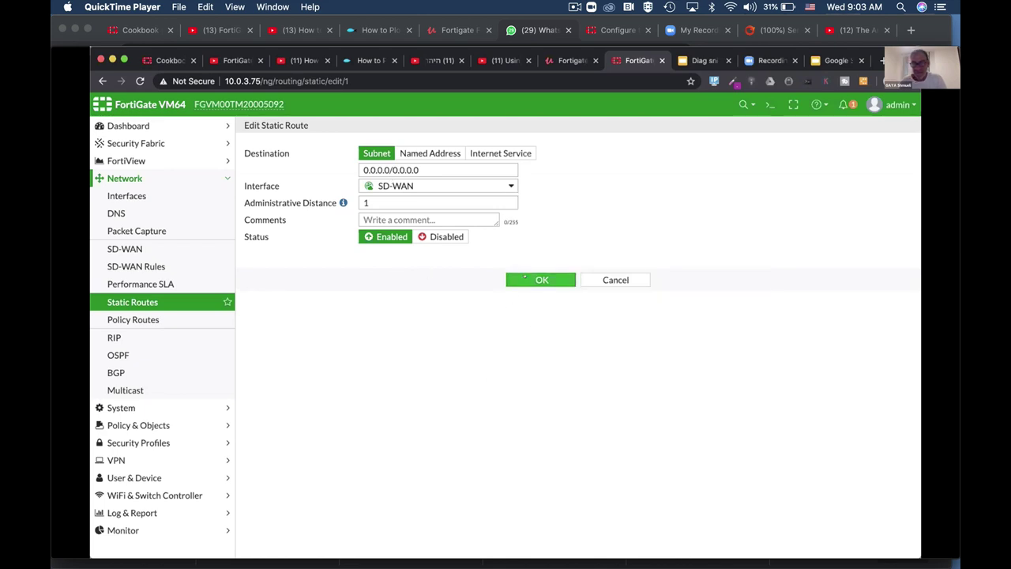
left_click(515, 280)
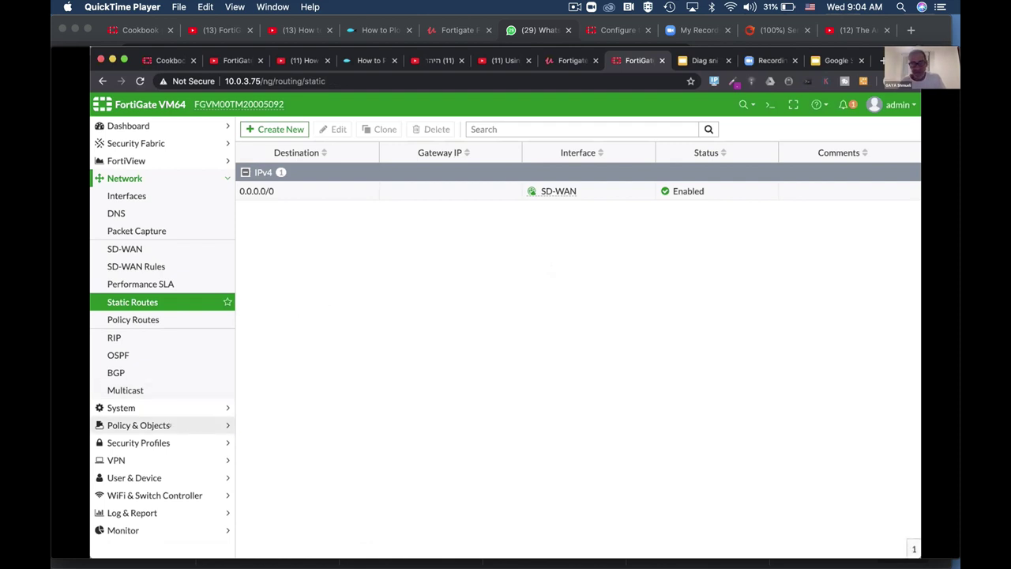
Step: Set the outgoing interface of the marketing IPv4 policy to SD-WAN and save the policy
left_click(138, 425)
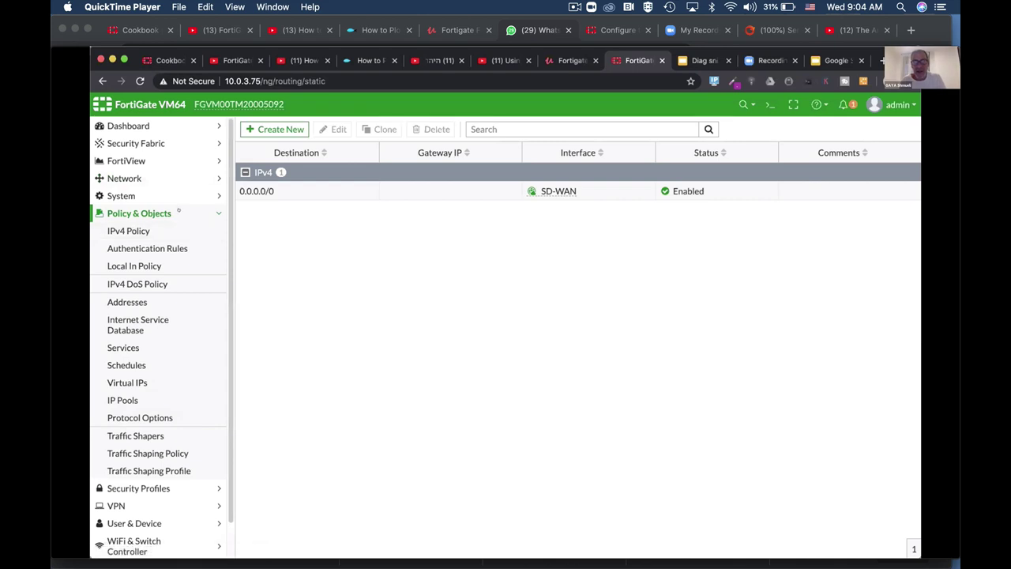
left_click(139, 229)
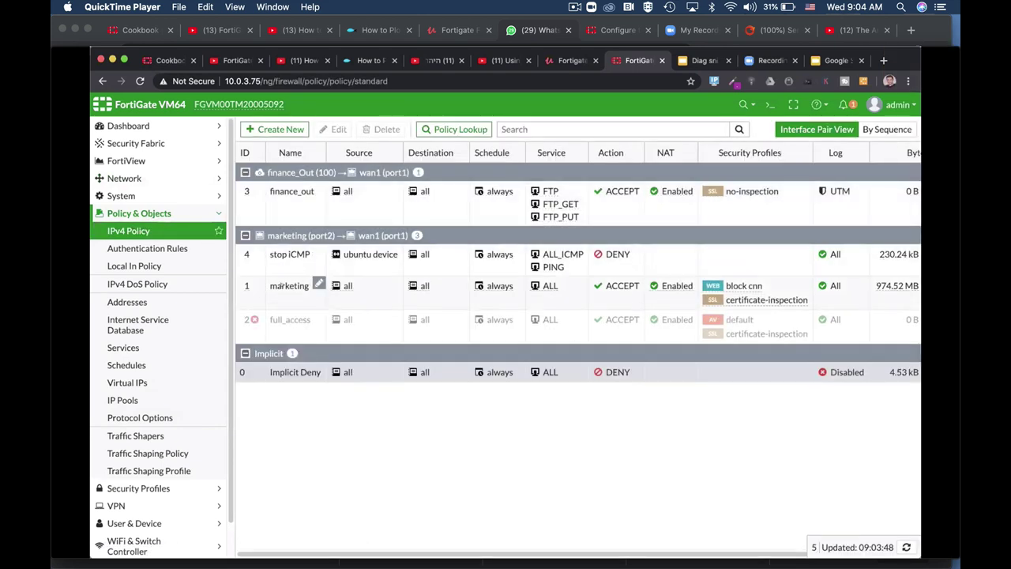
double_click(282, 286)
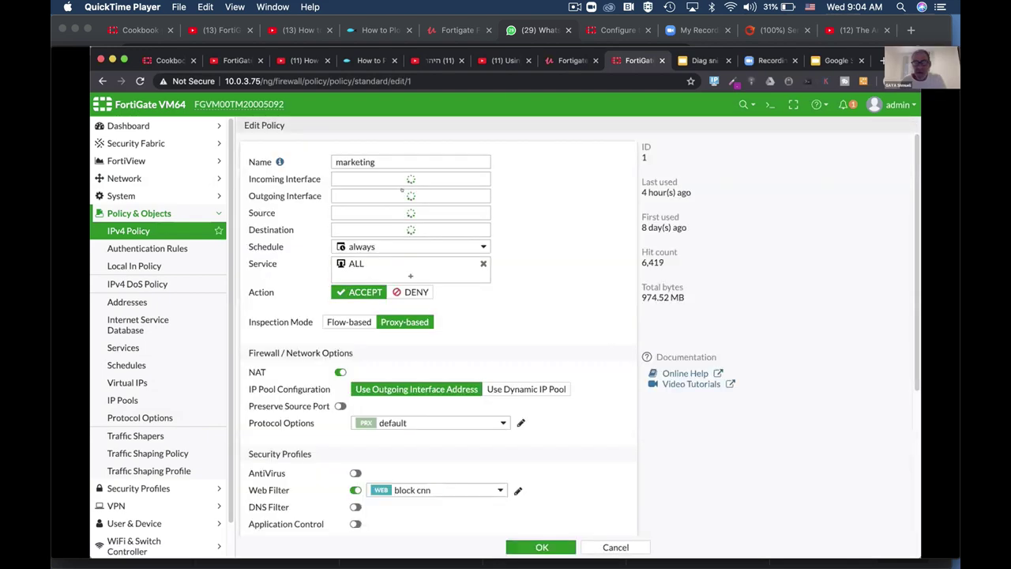
left_click(400, 197)
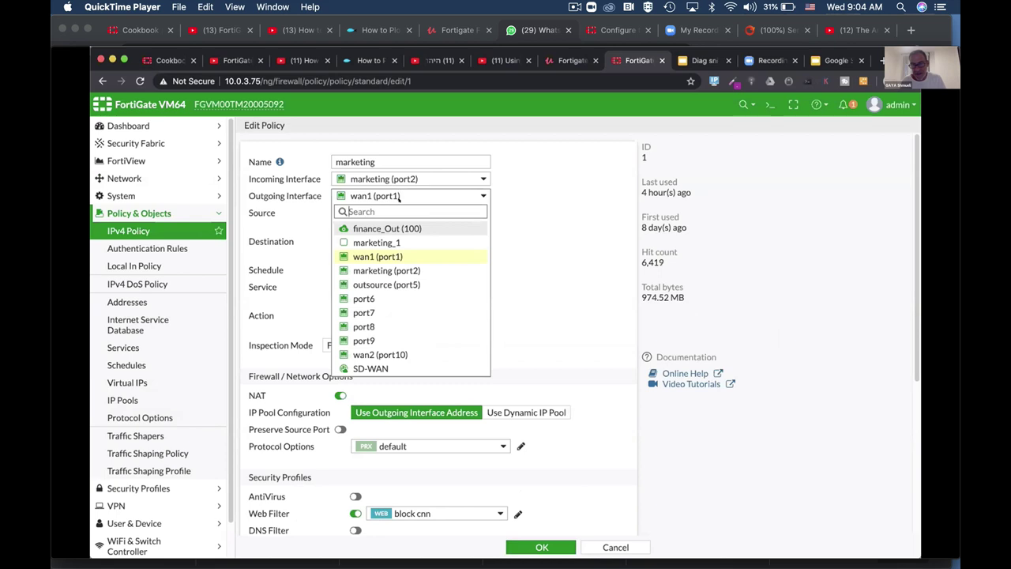
left_click(363, 368)
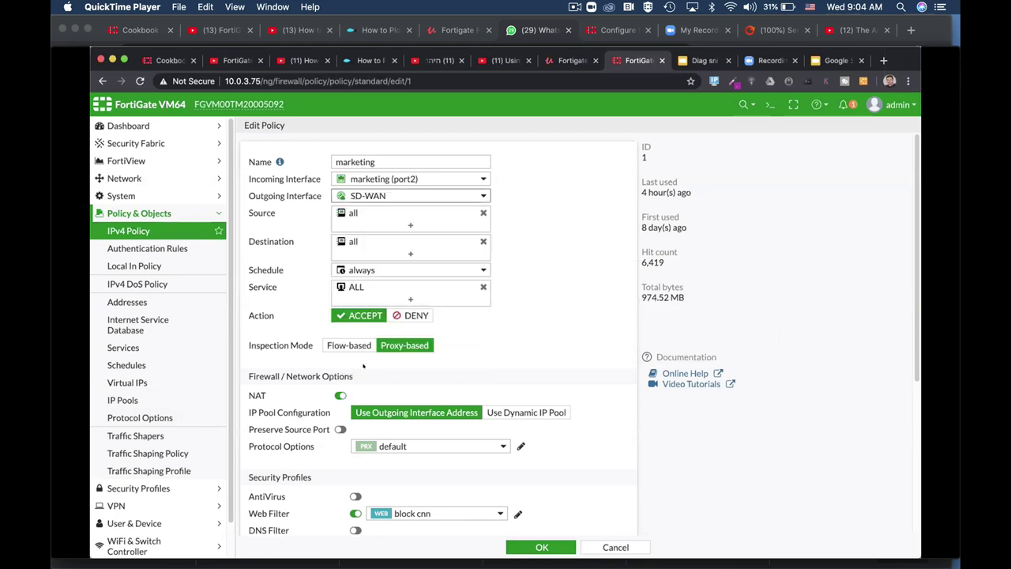
left_click(557, 541)
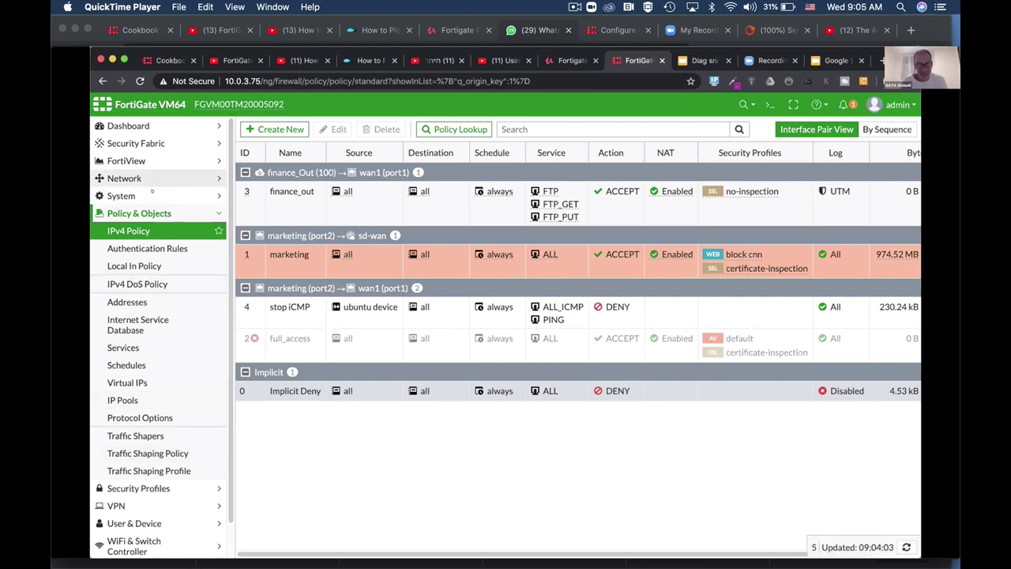
Step: Start a new performance SLA named salesforce, using the Ping protocol with salesforce.com as its server
left_click(138, 179)
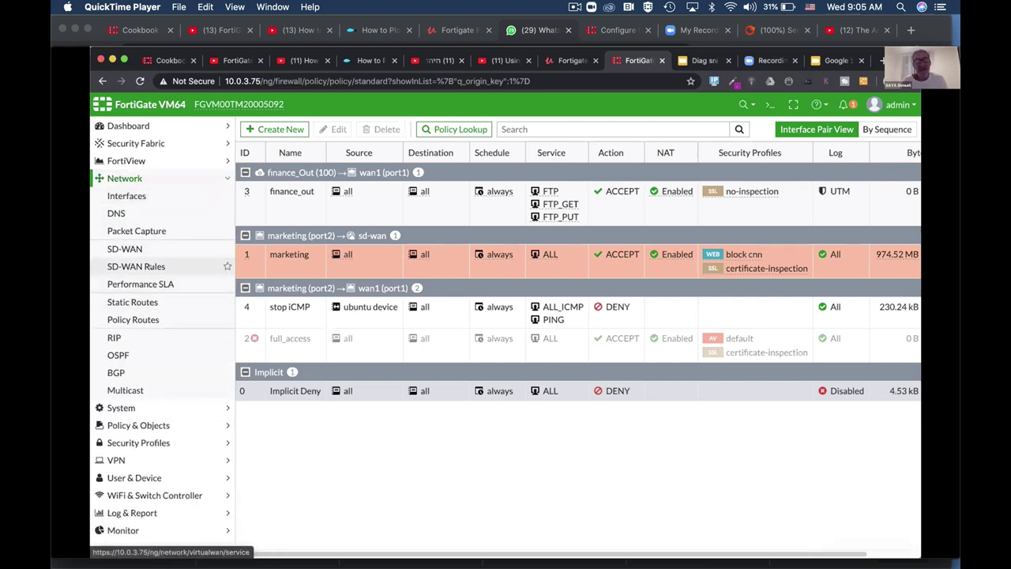
left_click(138, 266)
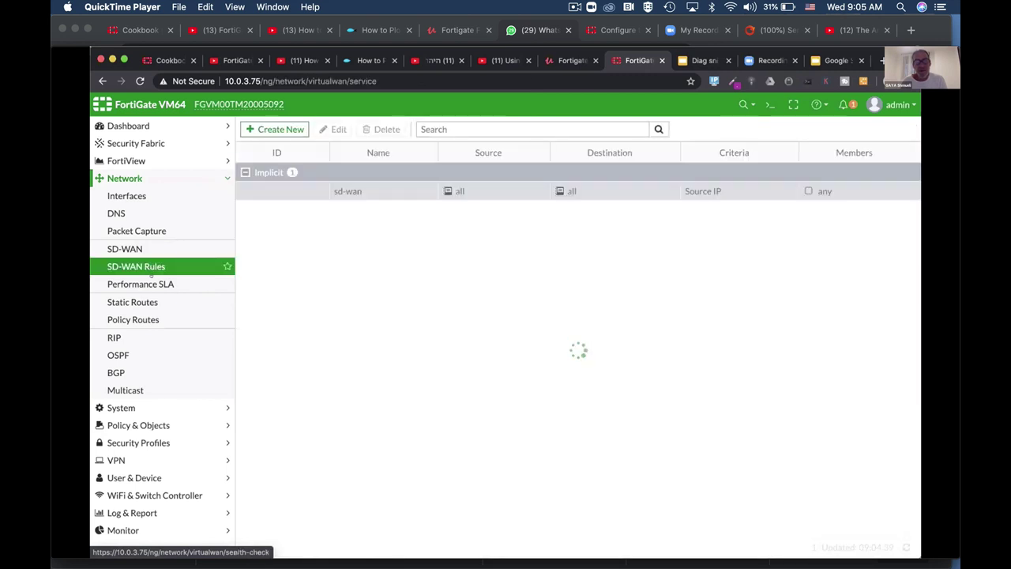
left_click(149, 282)
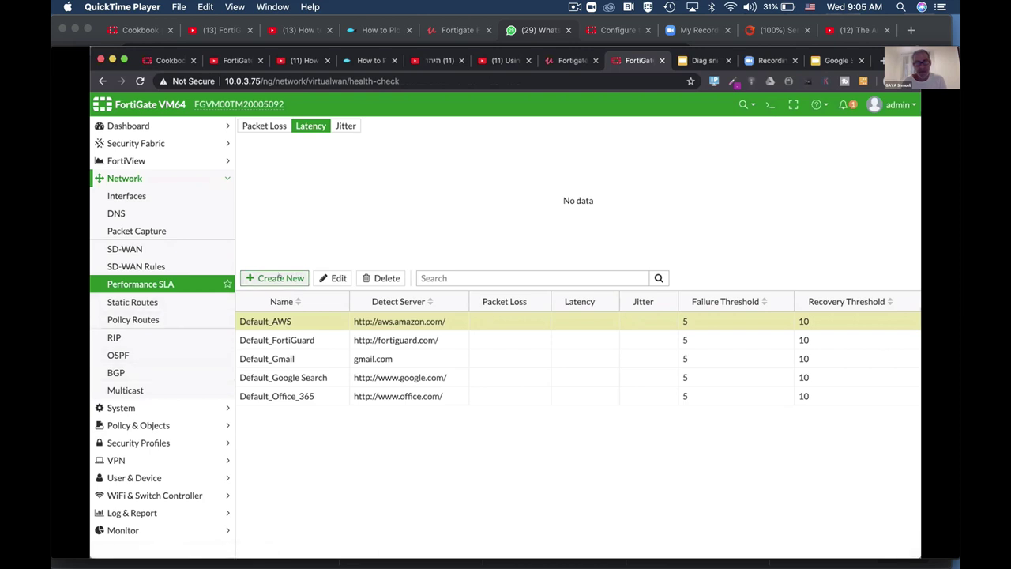
left_click(279, 279)
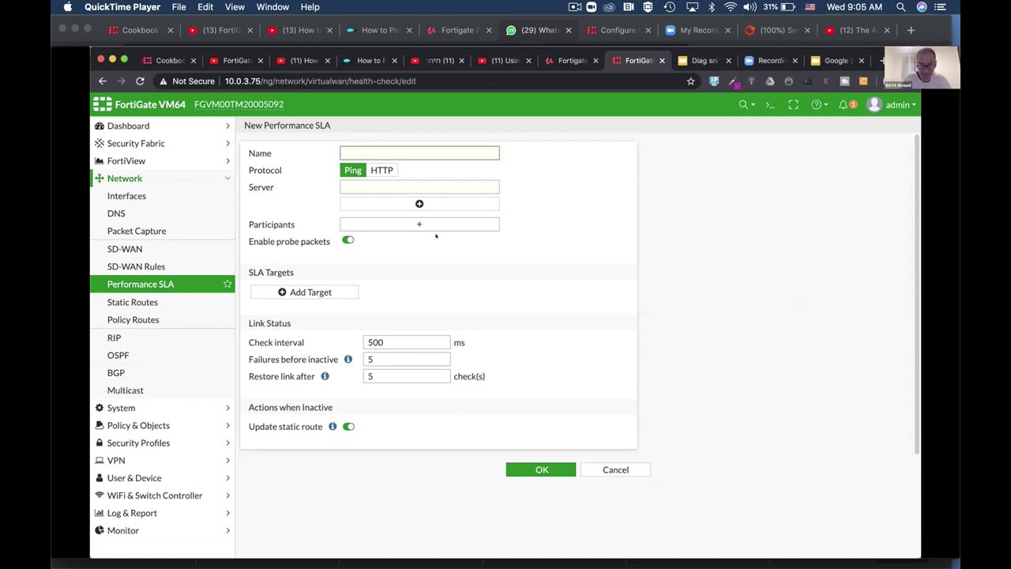
type("salesforce")
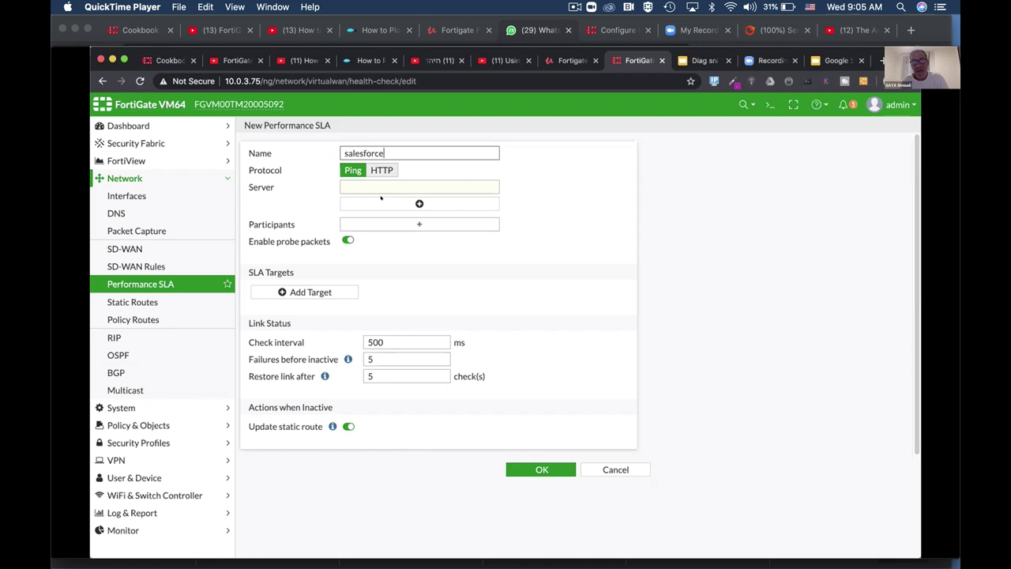
left_click(382, 169)
left_click(353, 169)
left_click(388, 188)
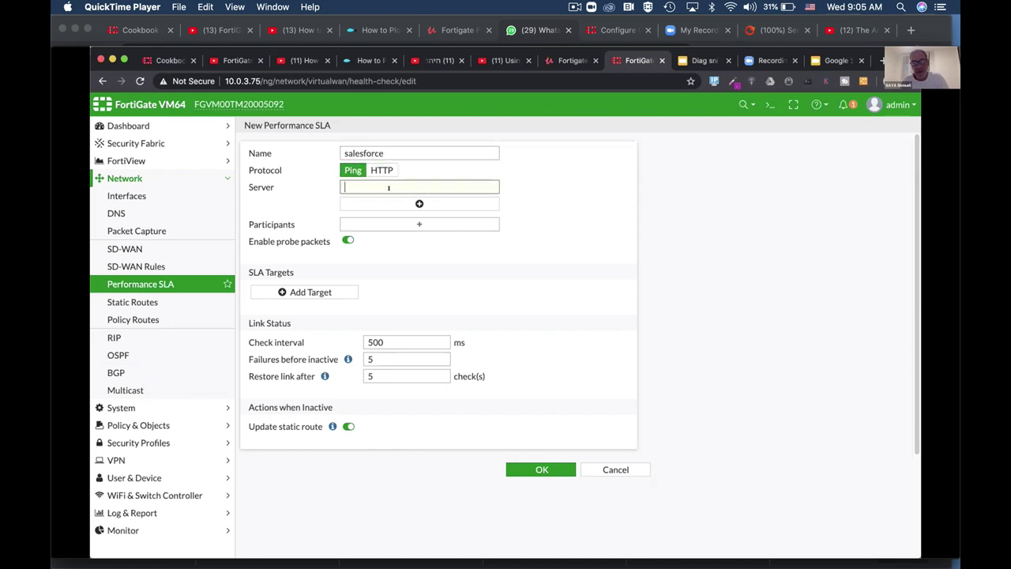
type("salesf")
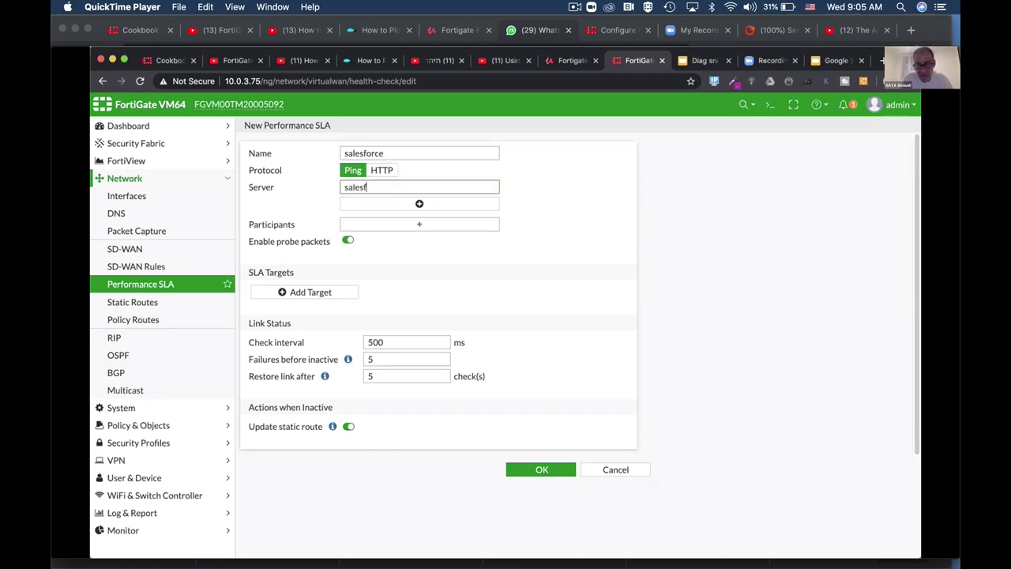
type("orce.com")
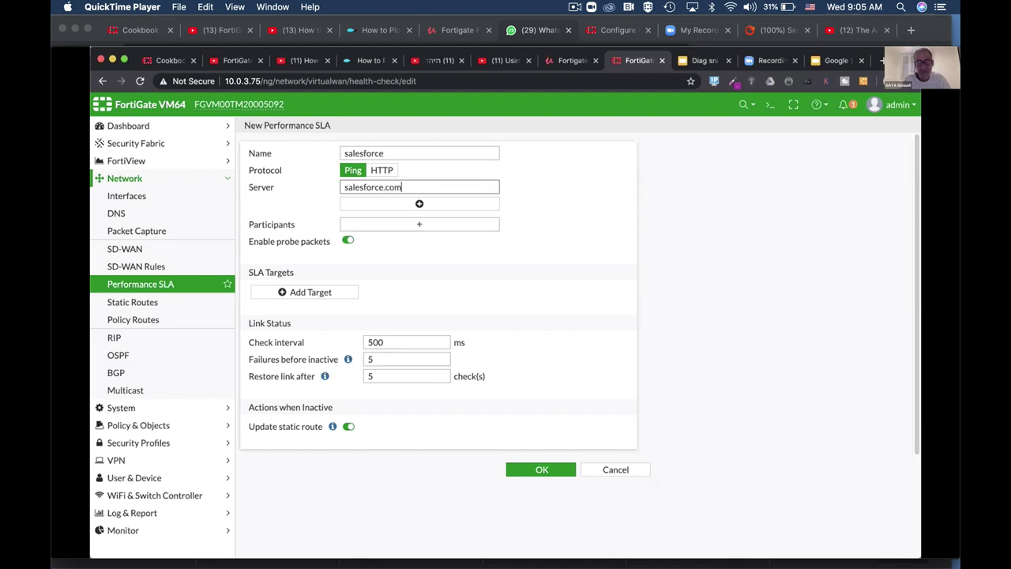
Step: Add wan1 (port1) and wan2 (port10) as participants of the salesforce SLA and add one SLA target
left_click(420, 224)
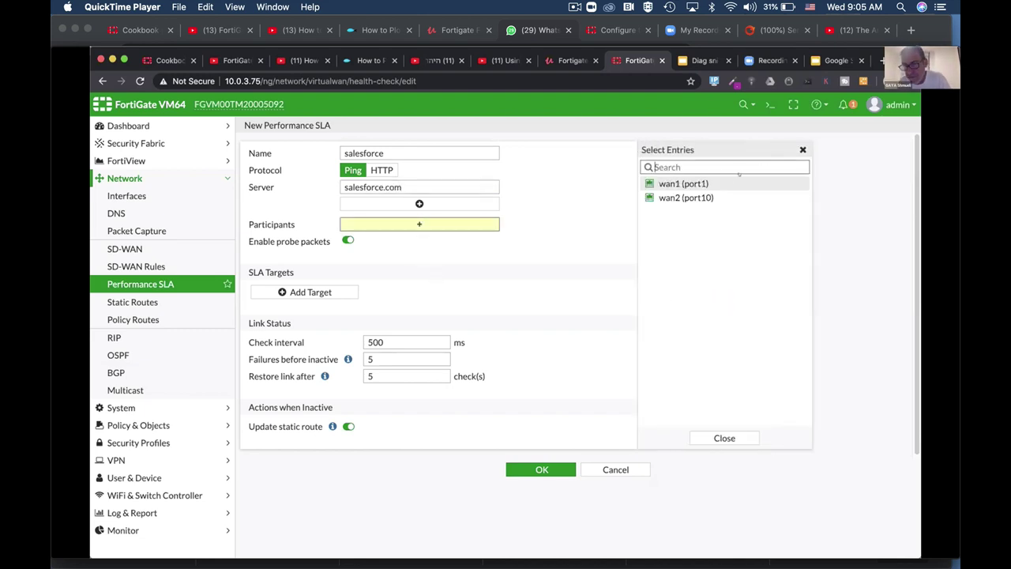
mouse_move(681, 183)
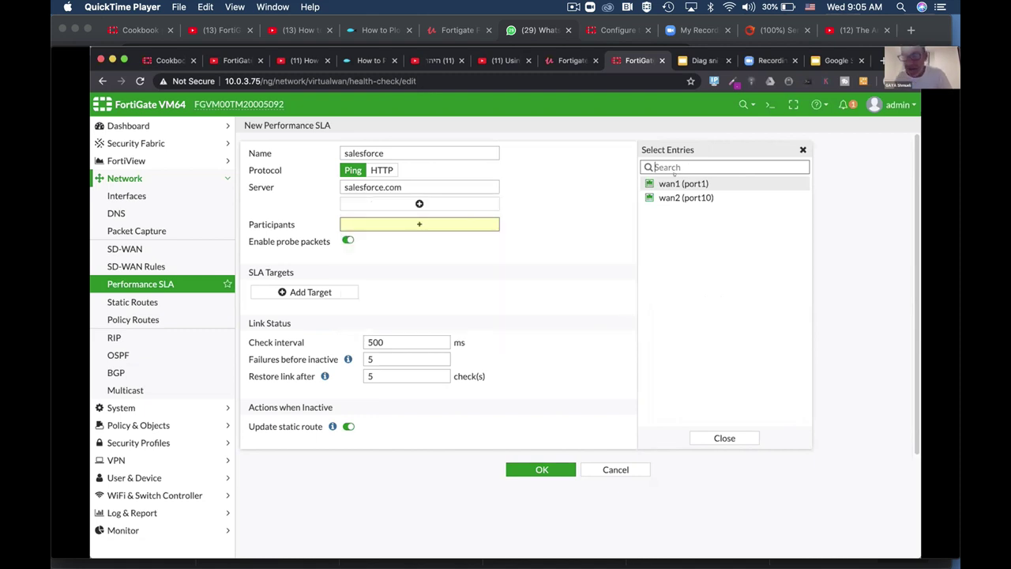
left_click(675, 185)
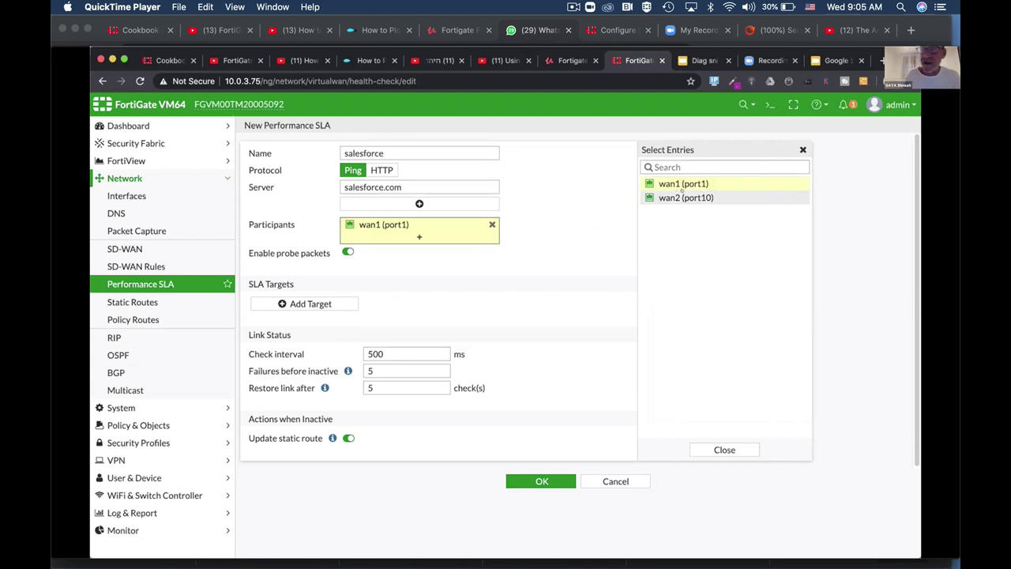
left_click(667, 197)
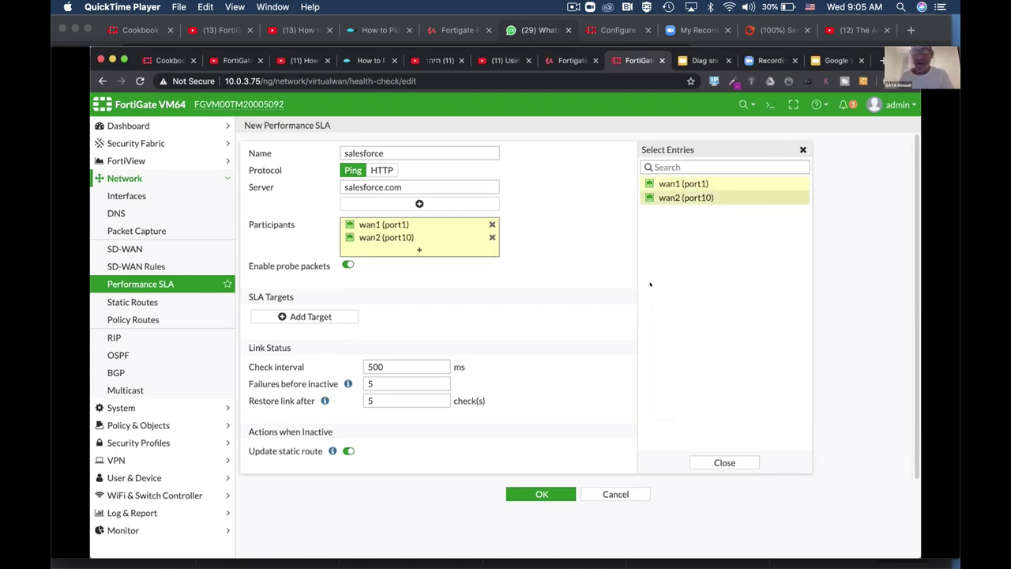
left_click(552, 237)
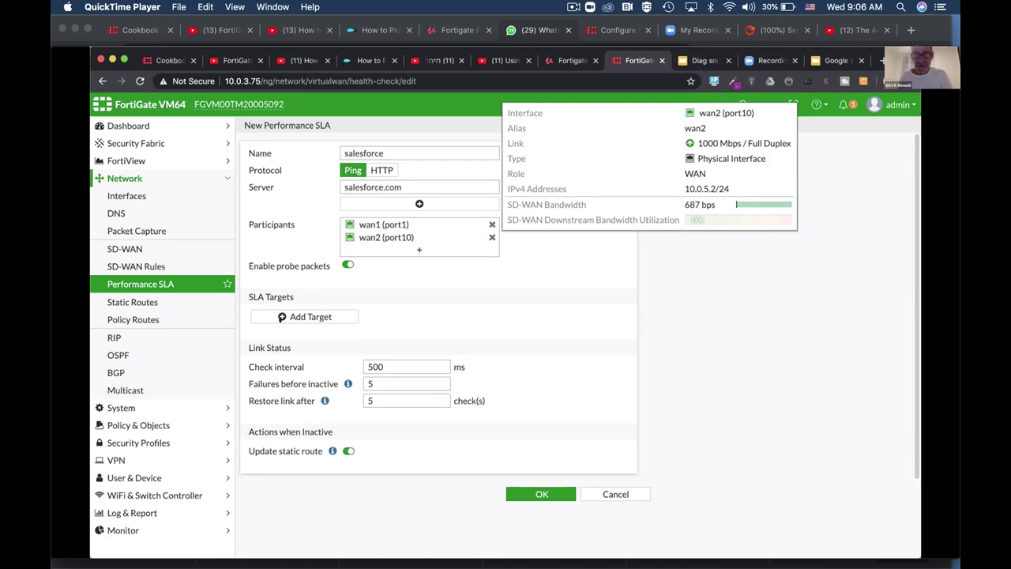
left_click(298, 316)
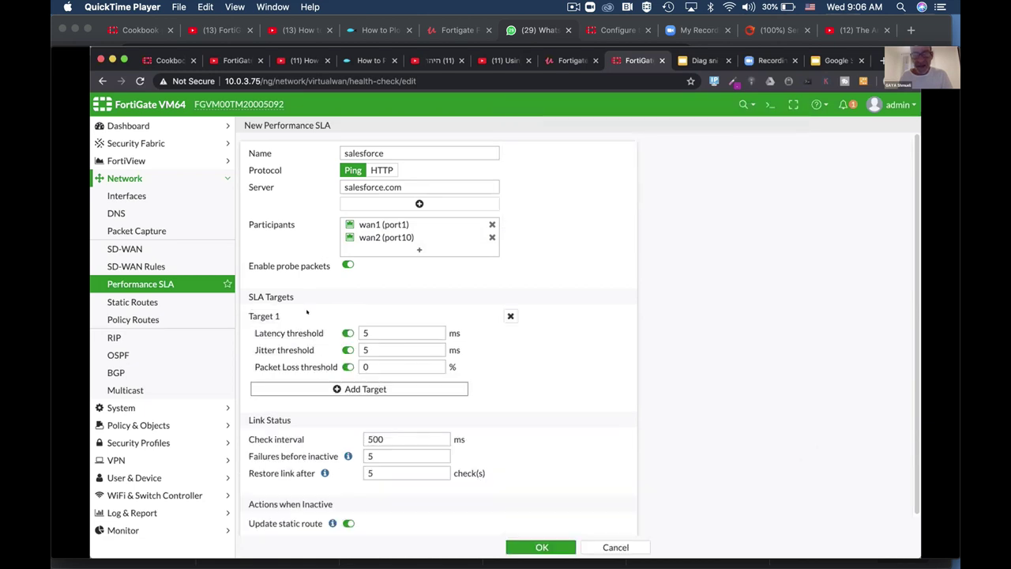
Step: Disable the jitter and packet loss thresholds of SLA Target 1 and save the salesforce performance SLA
double_click(365, 333)
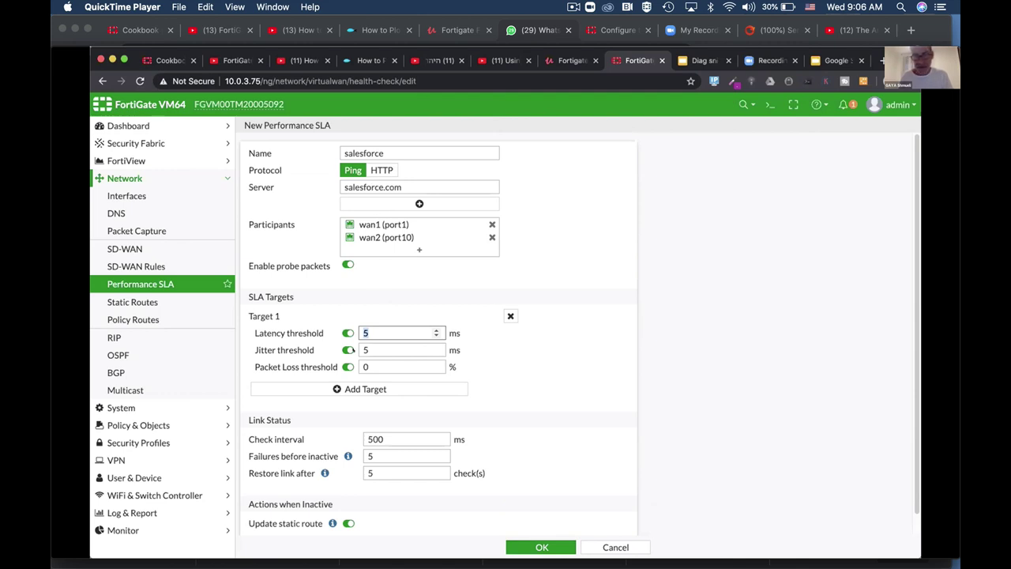
left_click(348, 366)
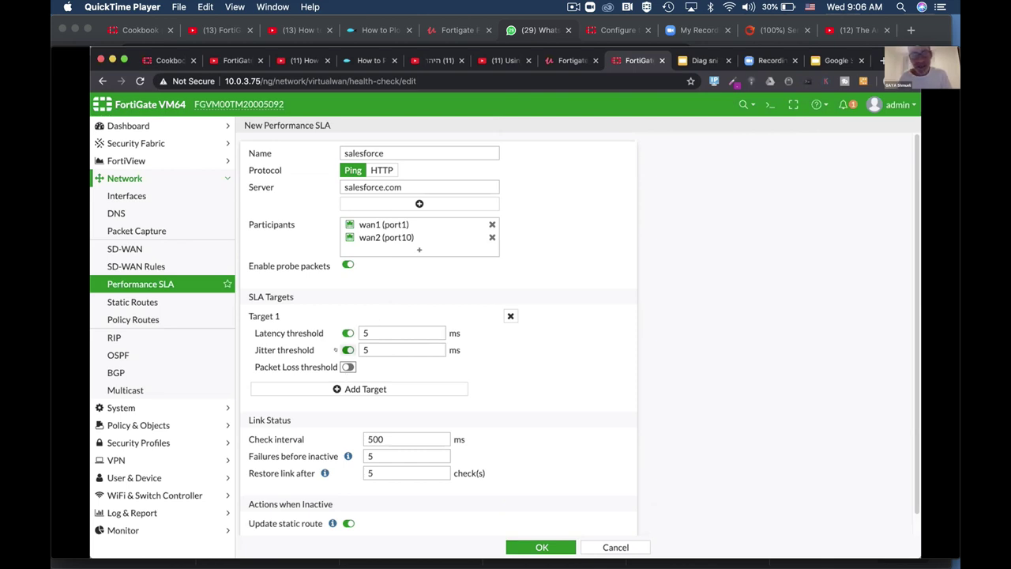
left_click(340, 349)
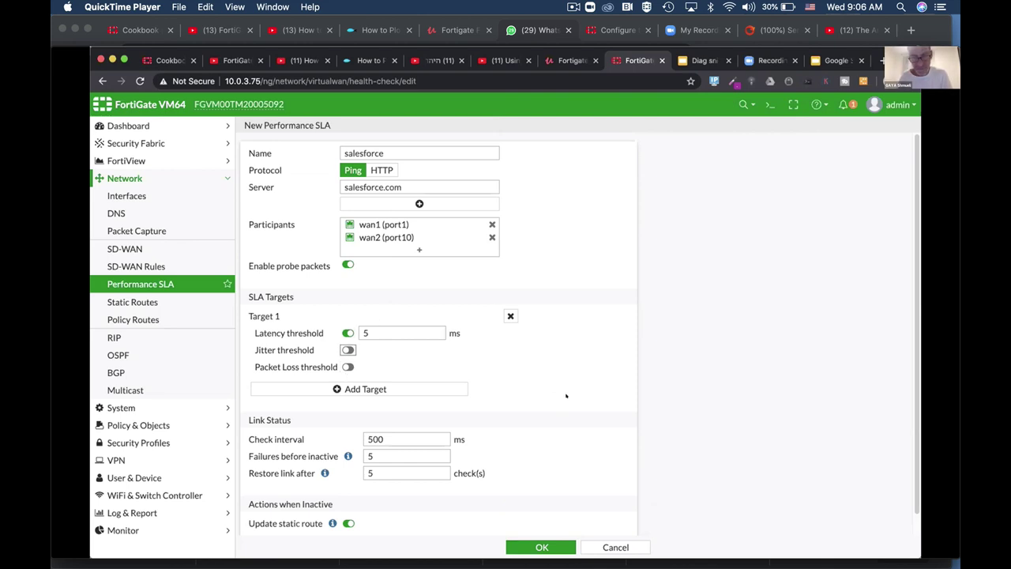
scroll(567, 395, "down", 1)
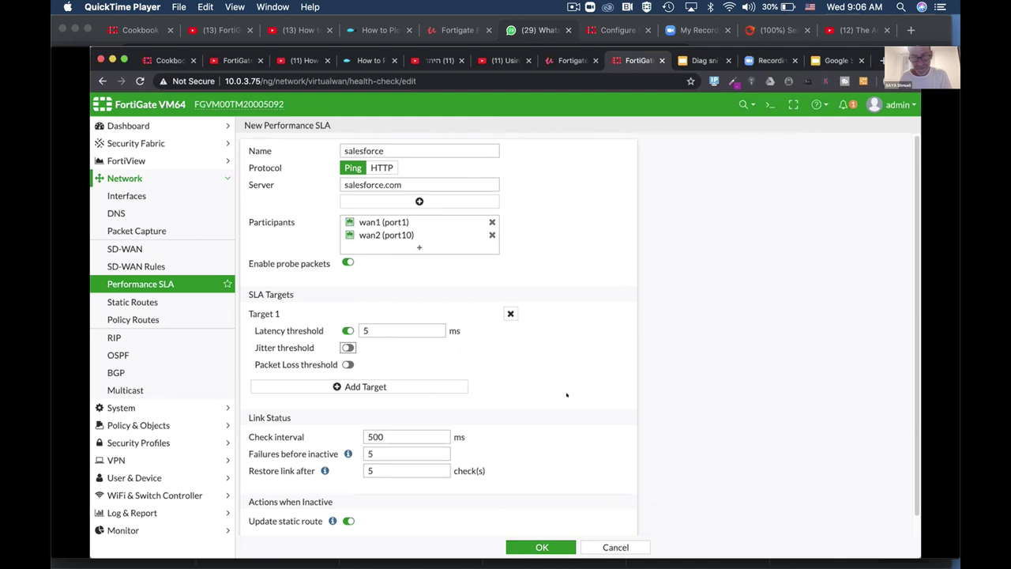
double_click(401, 420)
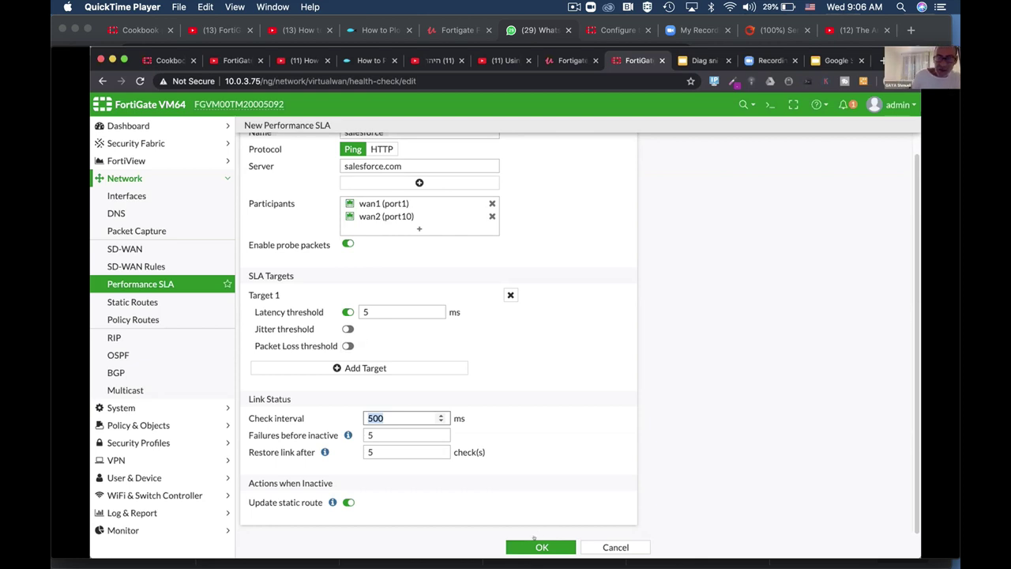
left_click(541, 525)
left_click(542, 546)
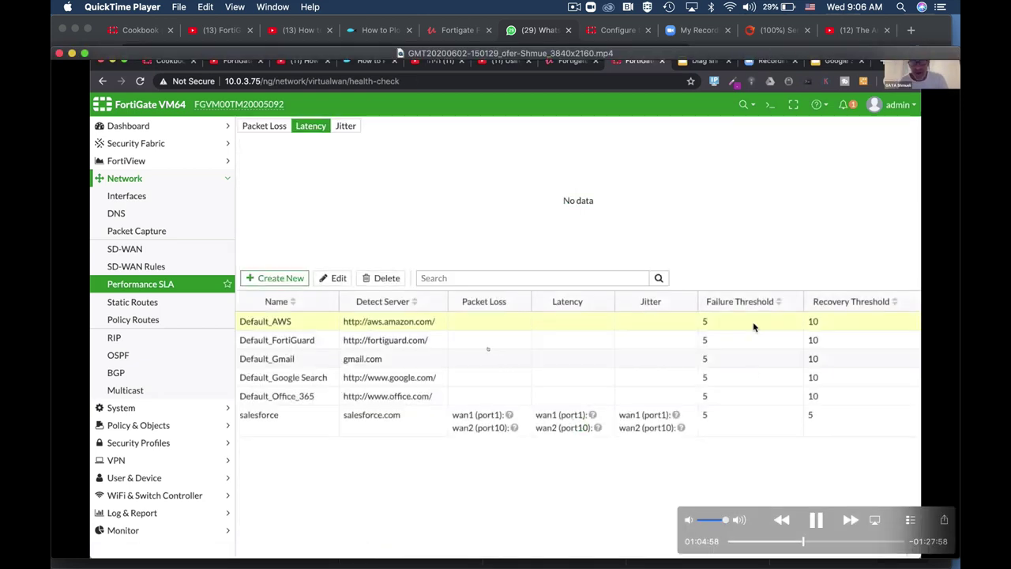
left_click(574, 7)
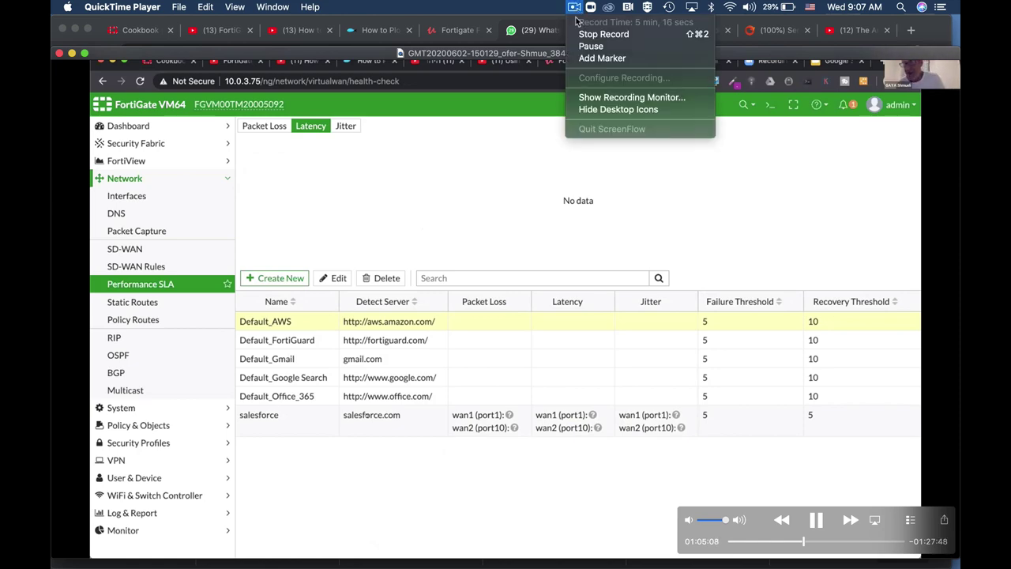